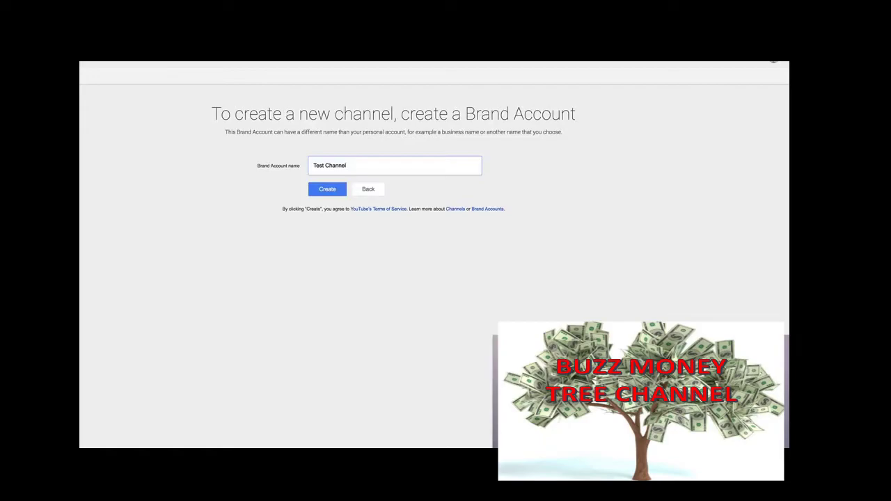
Create the Brand Account named Test Channel and open its channel icon for editing.
left_click(332, 190)
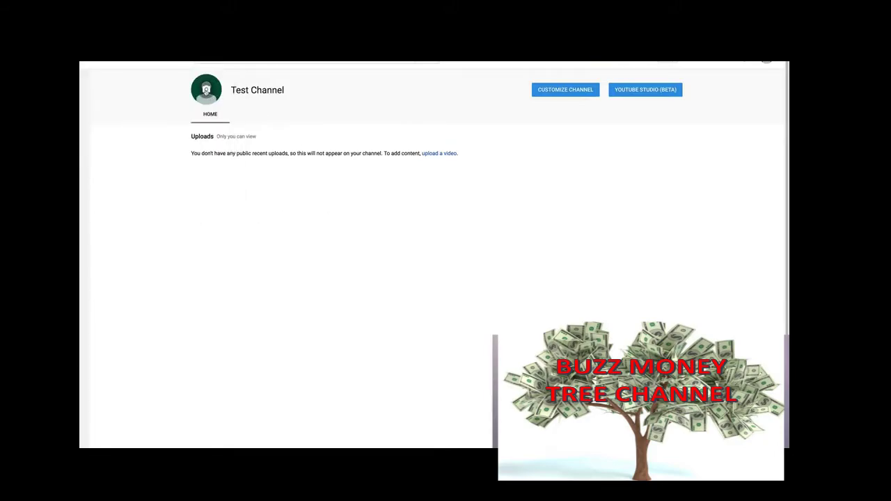
left_click(206, 90)
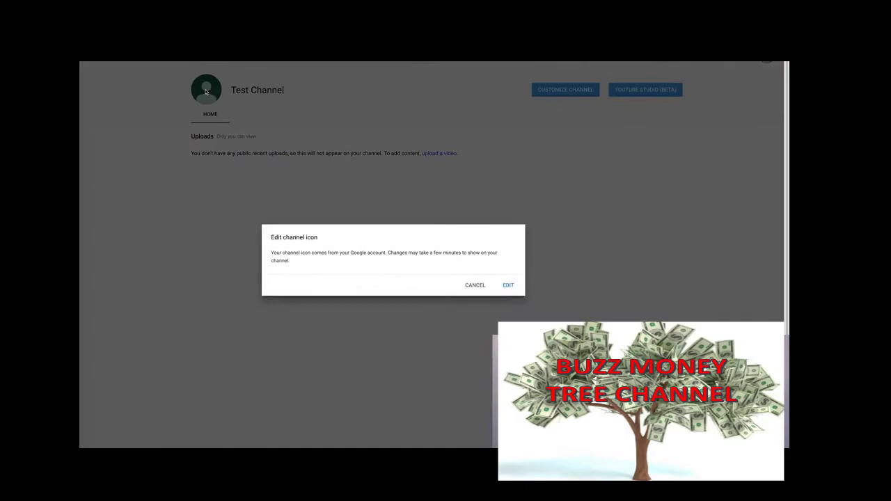
left_click(509, 286)
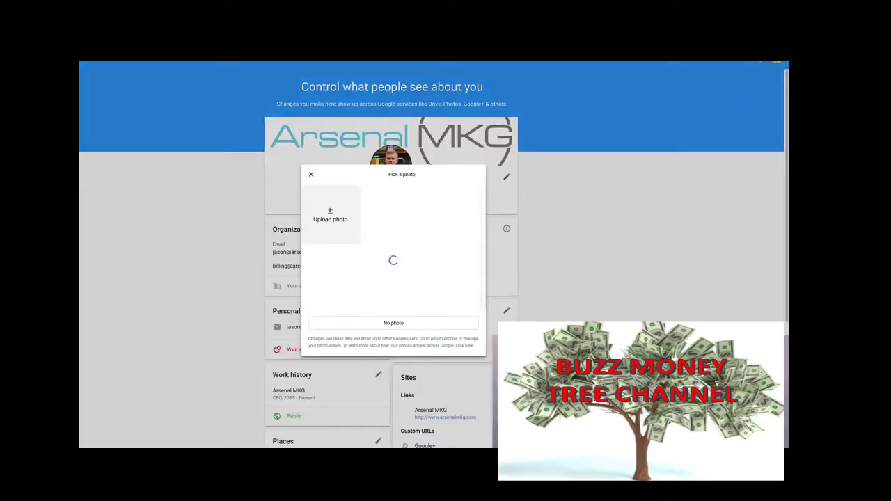
Upload "jw profile pic.jpg" from the desktop as the profile photo and accept its crop.
left_click(330, 213)
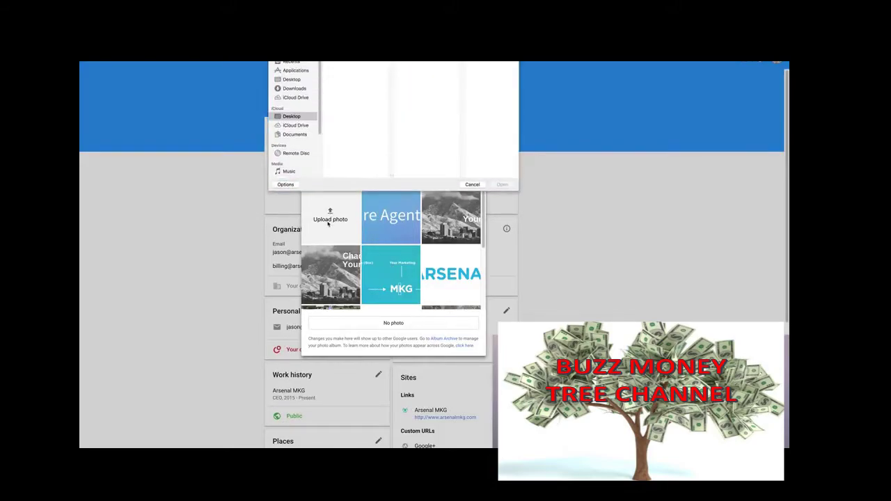
scroll(343, 92, "down", 5)
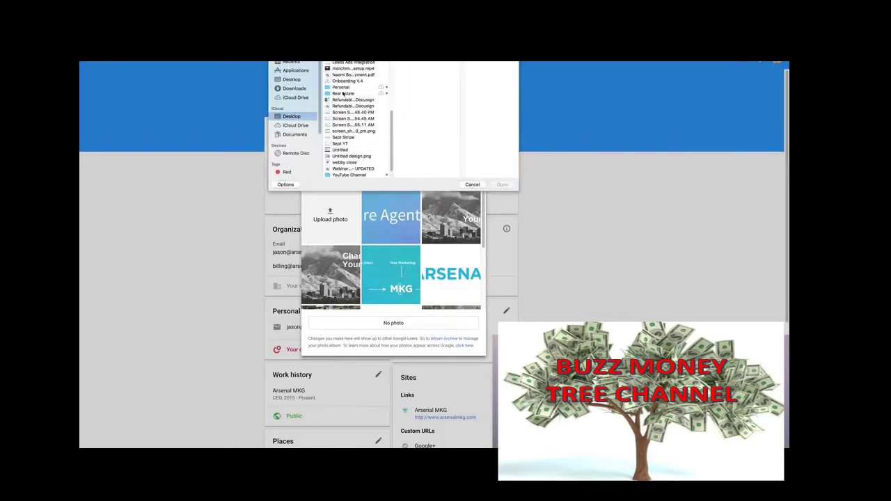
left_click(353, 57)
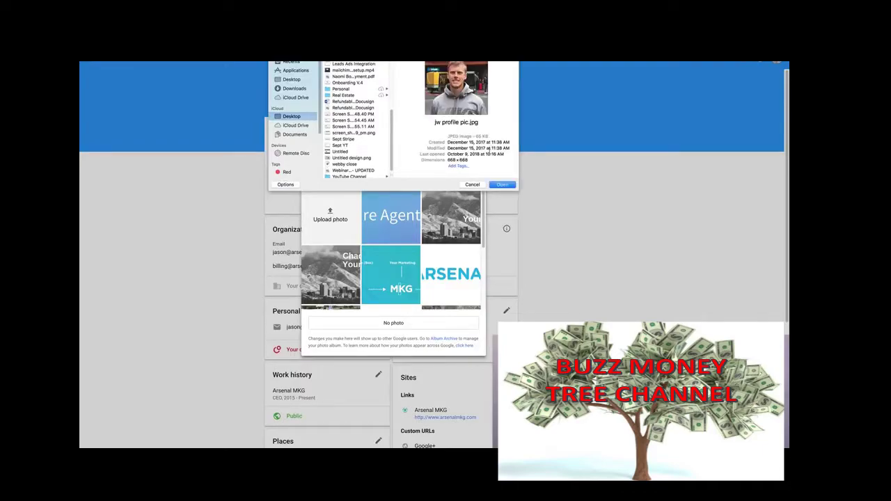
left_click(502, 184)
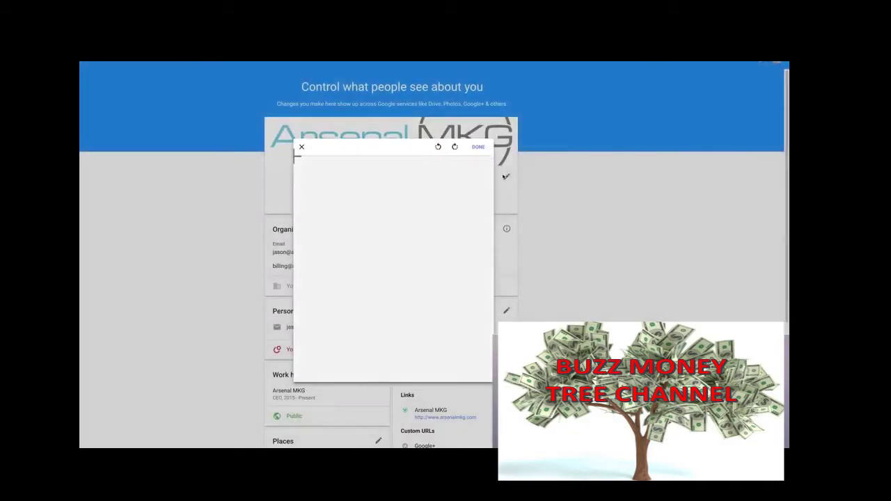
left_click(477, 147)
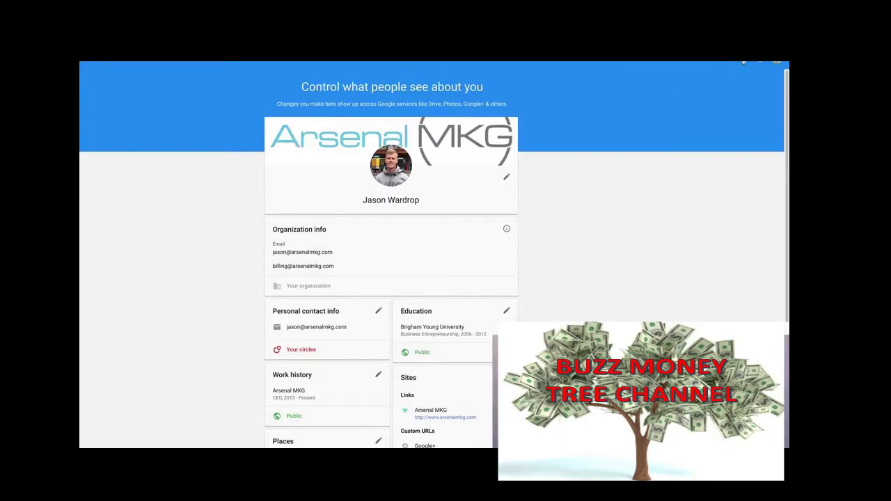
Return to YouTube from the Google profile page and open Test Channel for customization.
left_click(743, 63)
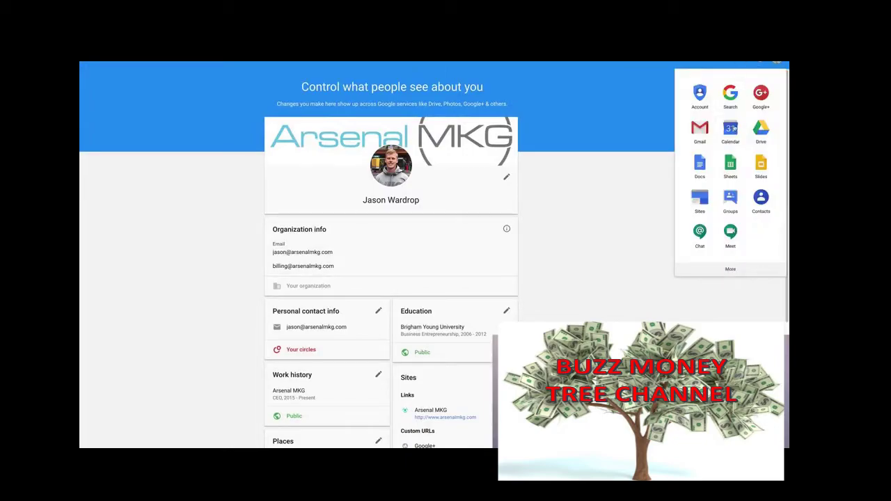
scroll(739, 130, "down", 1)
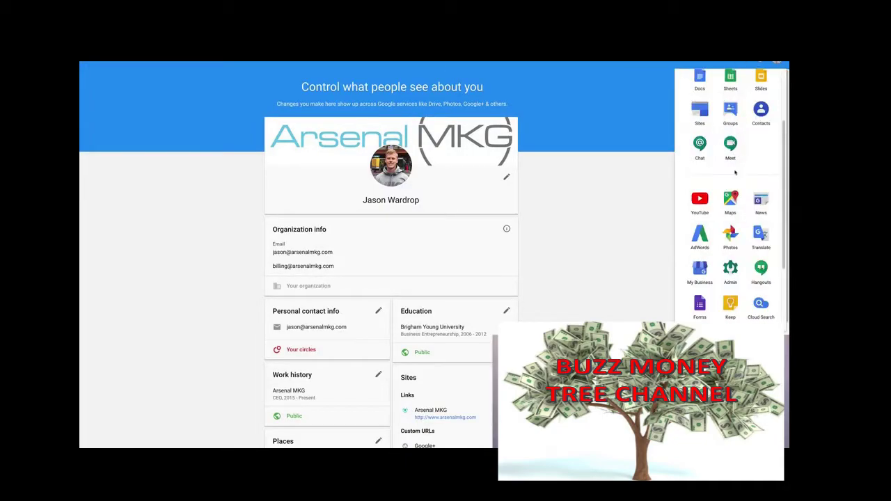
left_click(703, 198)
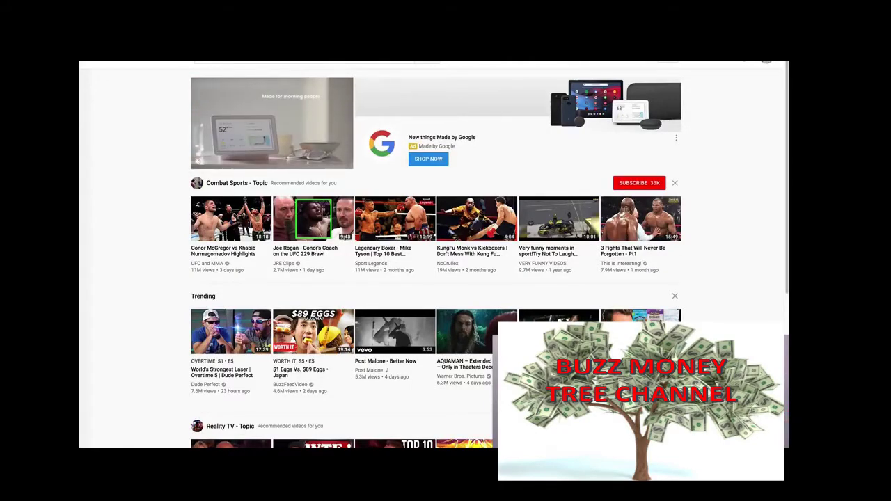
left_click(766, 61)
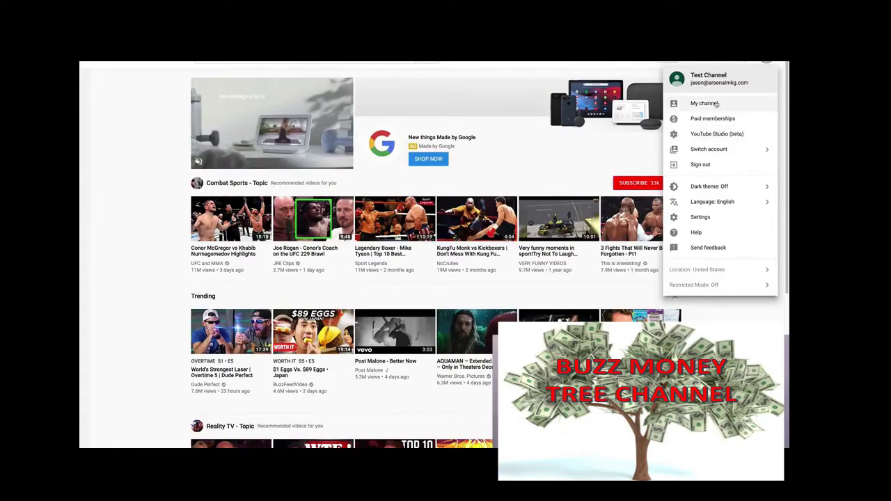
left_click(705, 104)
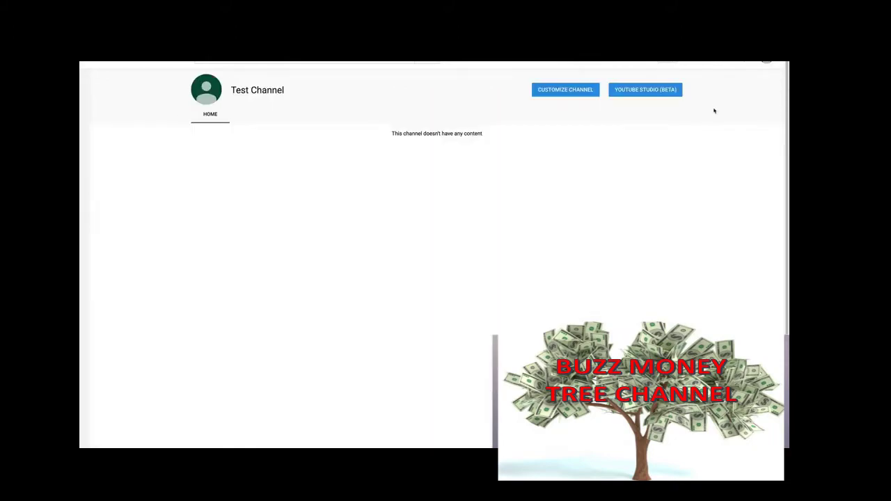
left_click(565, 90)
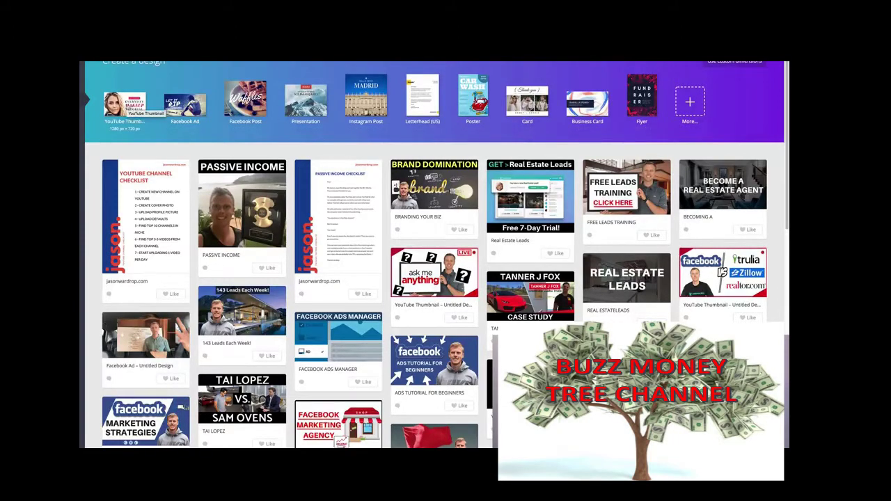
In Canva, start a new design with the YouTube Channel Art format from the full list of design types.
left_click(692, 103)
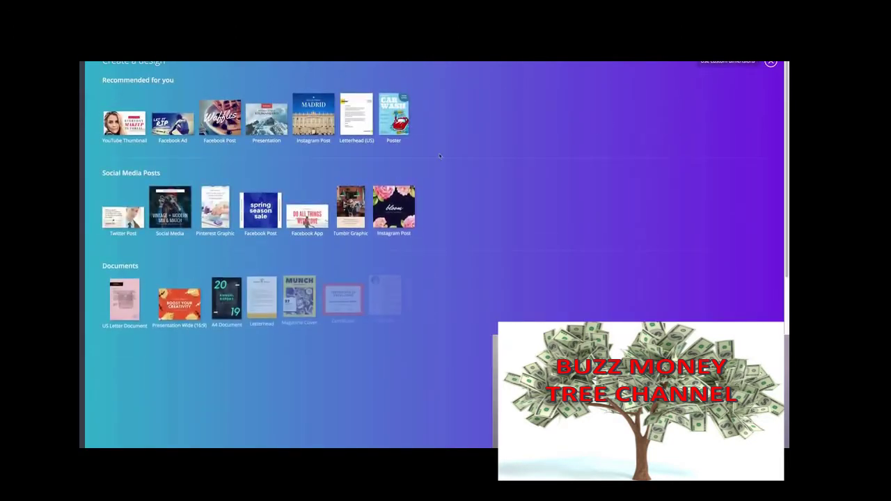
scroll(137, 230, "down", 5)
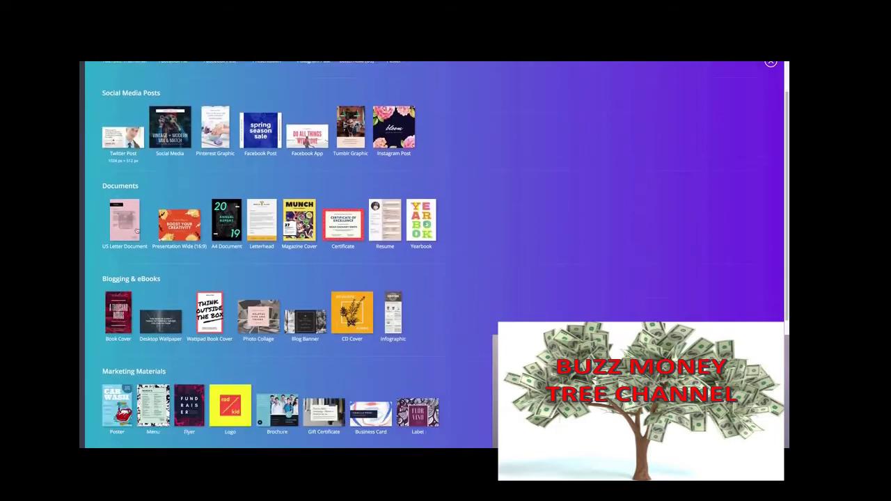
scroll(138, 229, "down", 2)
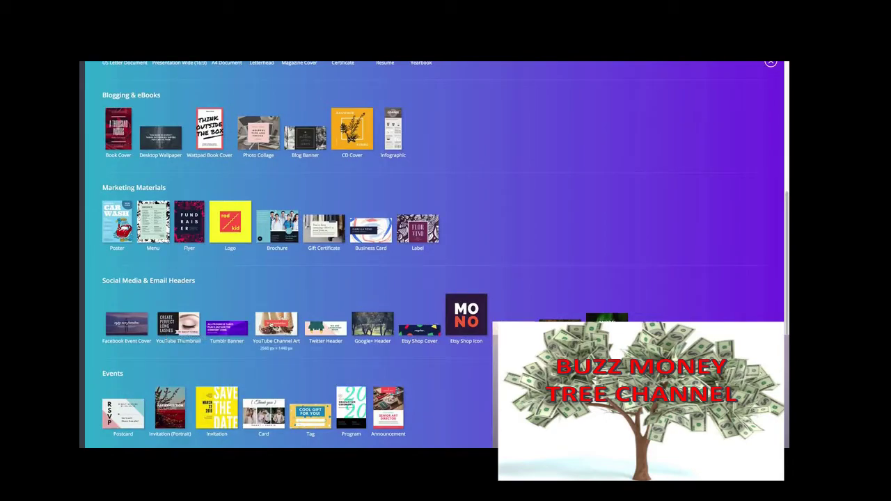
left_click(271, 325)
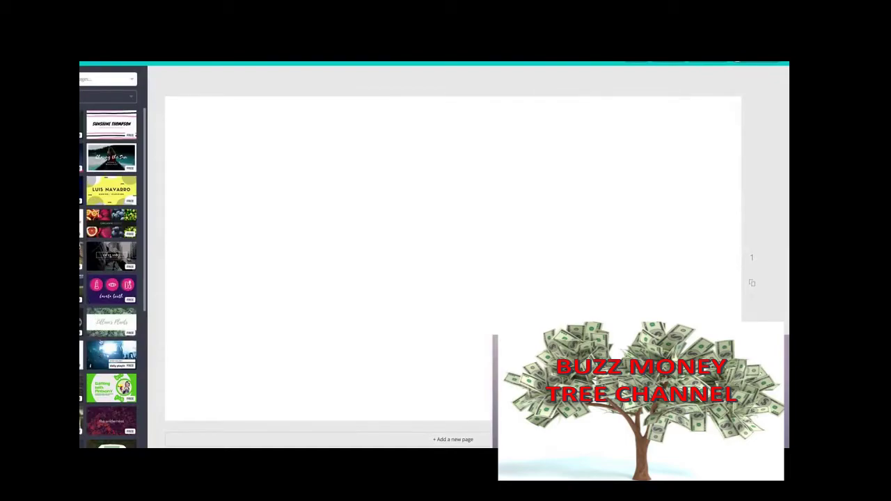
left_click(120, 154)
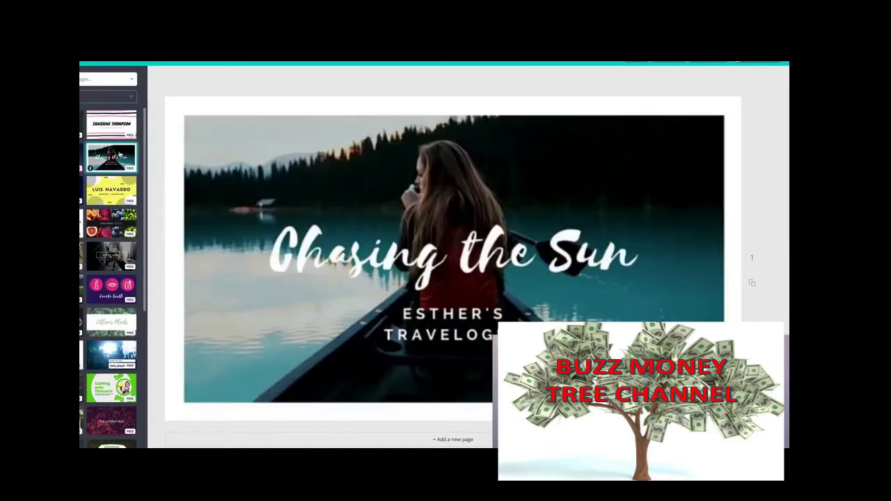
scroll(120, 155, "down", 1)
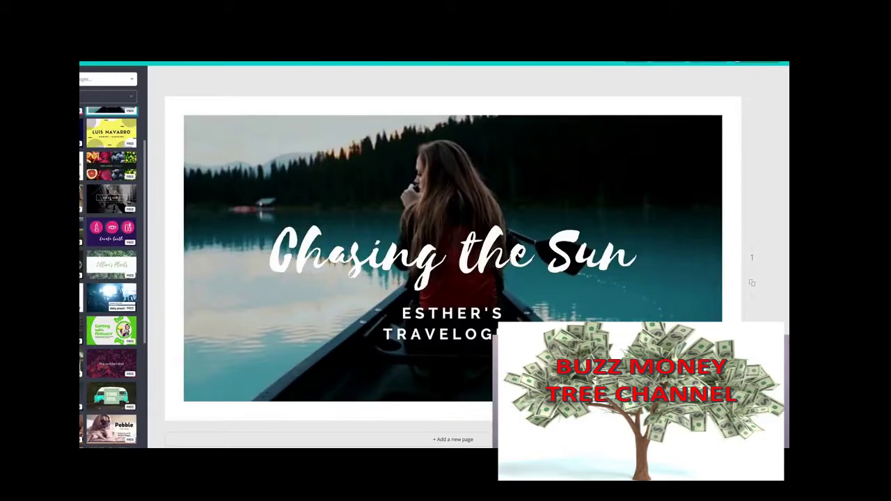
left_click(80, 298)
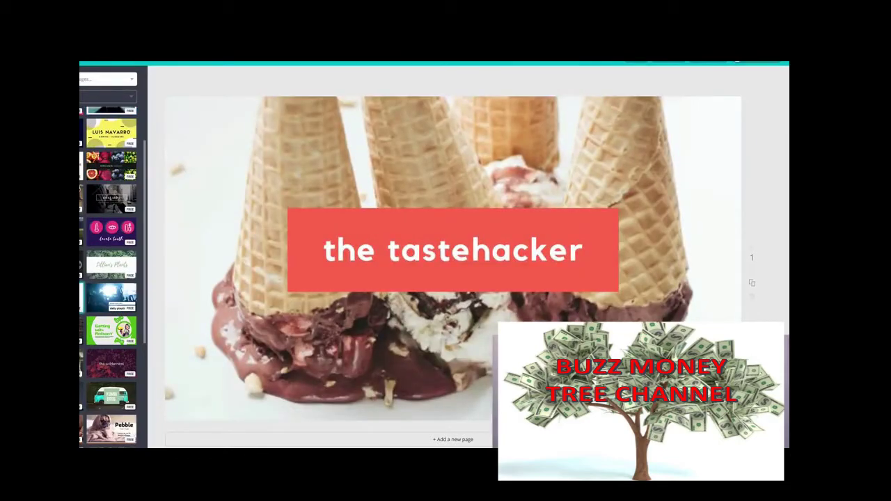
Apply the Wild Surf beach template to the channel art and replace its title with TEST CHANNEL.
scroll(86, 315, "down", 4)
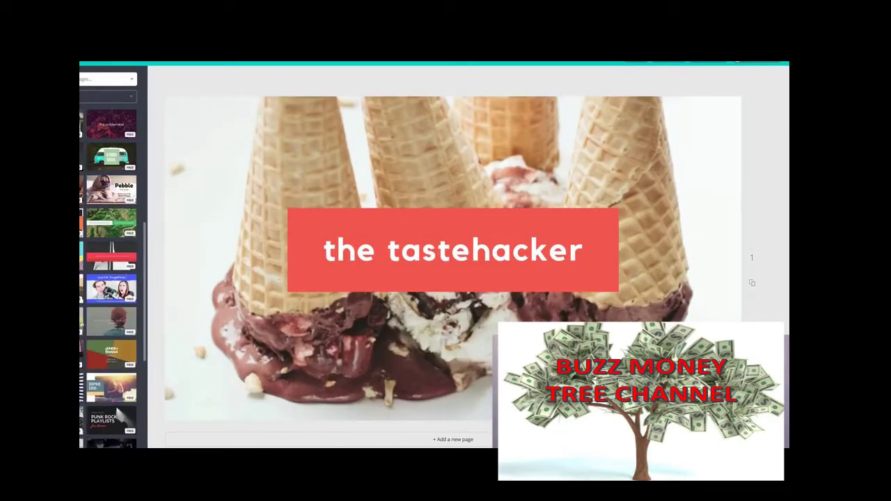
left_click(82, 312)
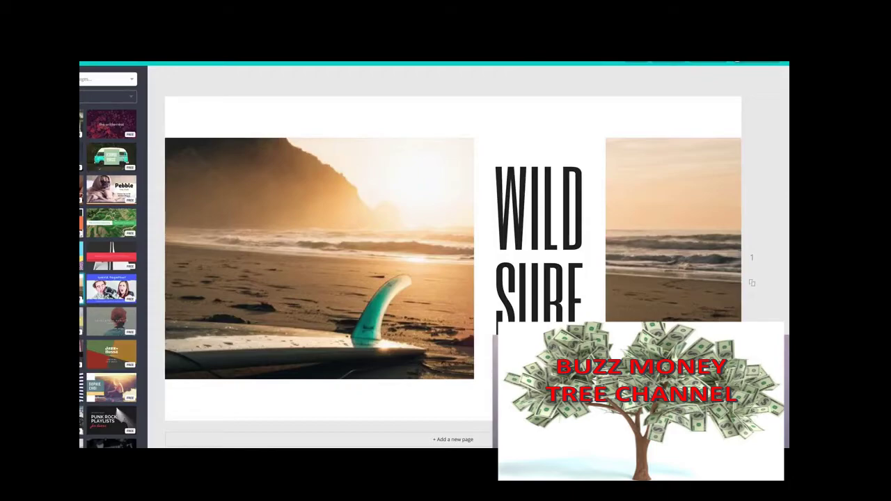
left_click(558, 208)
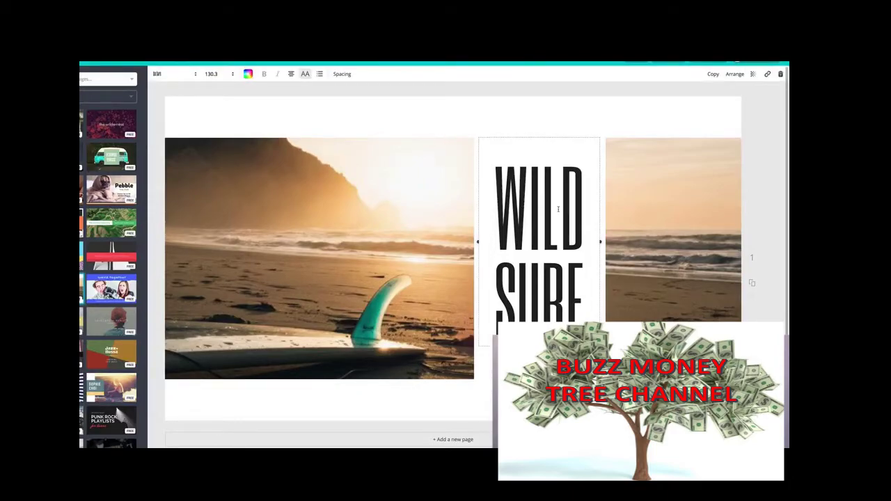
key("ctrl+a")
type("TES")
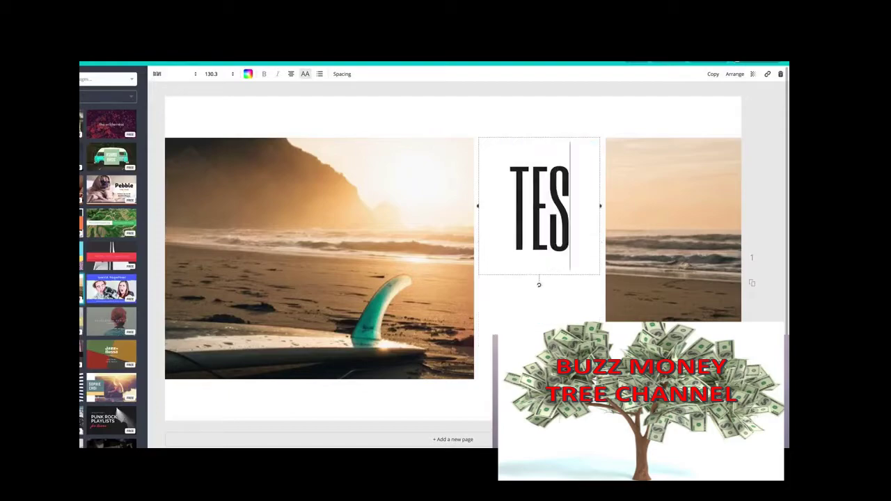
type("T CHANN")
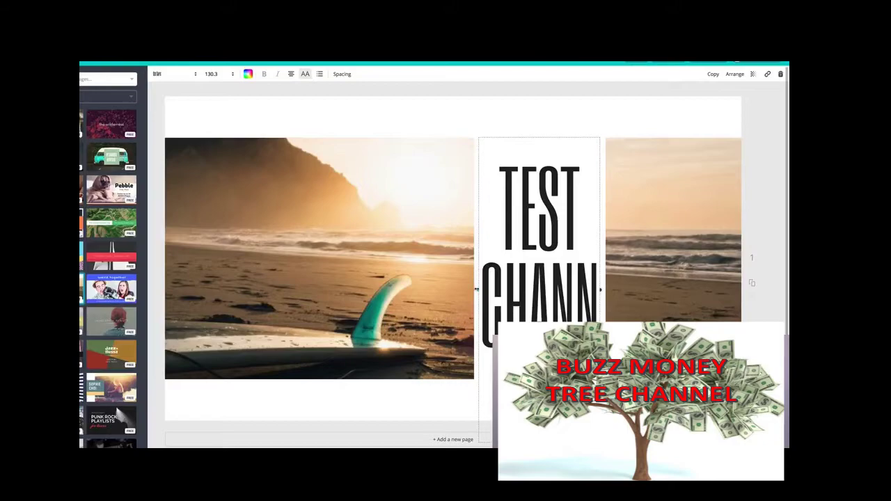
type("EL")
Widen the white centre panel and its text area so that CHANNEL fits on one line between the photos.
left_click(406, 312)
mouse_move(406, 312)
left_mouse_down()
mouse_move(376, 316)
mouse_move(425, 314)
mouse_move(406, 313)
mouse_move(418, 313)
left_mouse_up()
left_click(601, 147)
left_click_drag(474, 258, 431, 257)
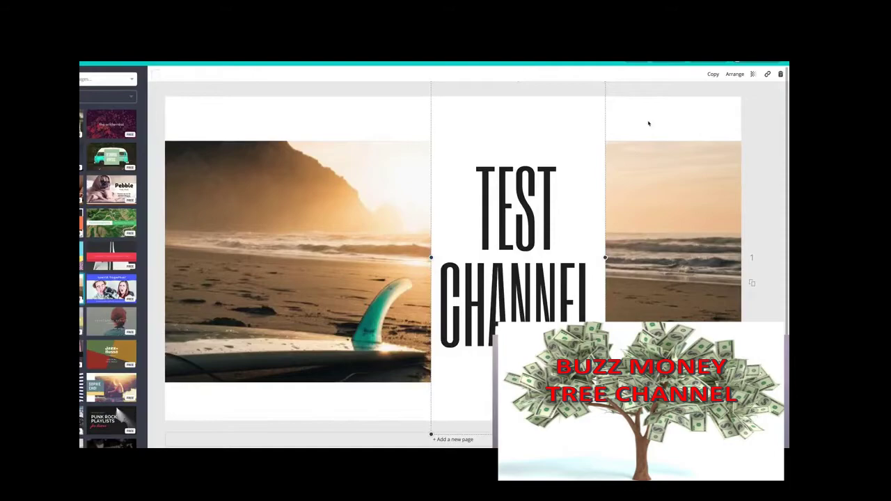
Download the finished channel art design as an image.
left_click(682, 79)
left_click(668, 61)
left_click(679, 136)
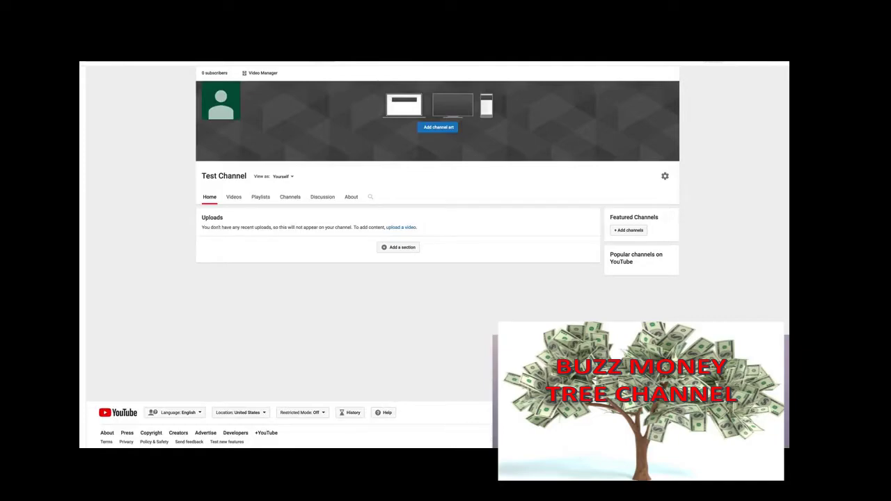
On YouTube, upload the TEST CHANNEL beach image as the channel art and accept the device previews.
left_click(437, 129)
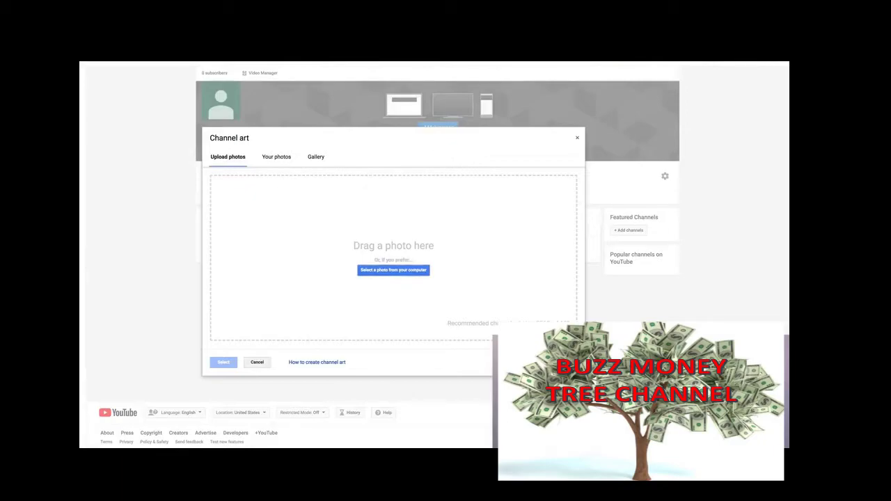
left_click_drag(385, 229, 385, 229)
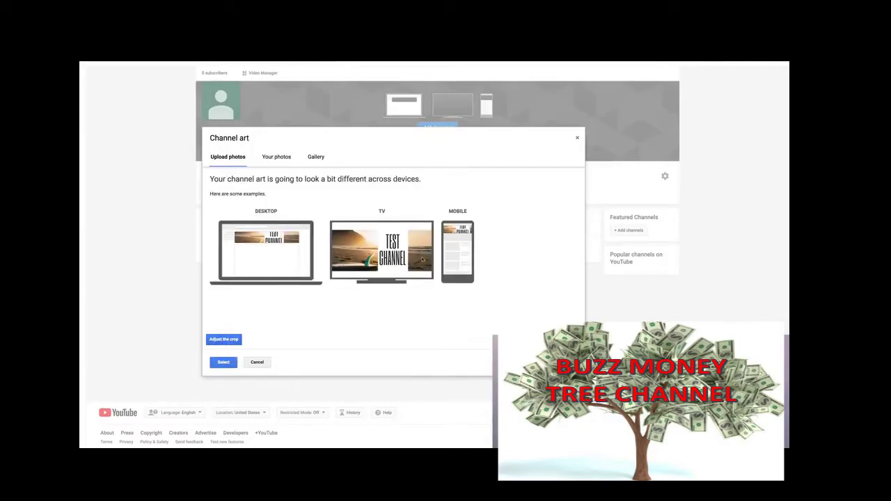
left_click(223, 363)
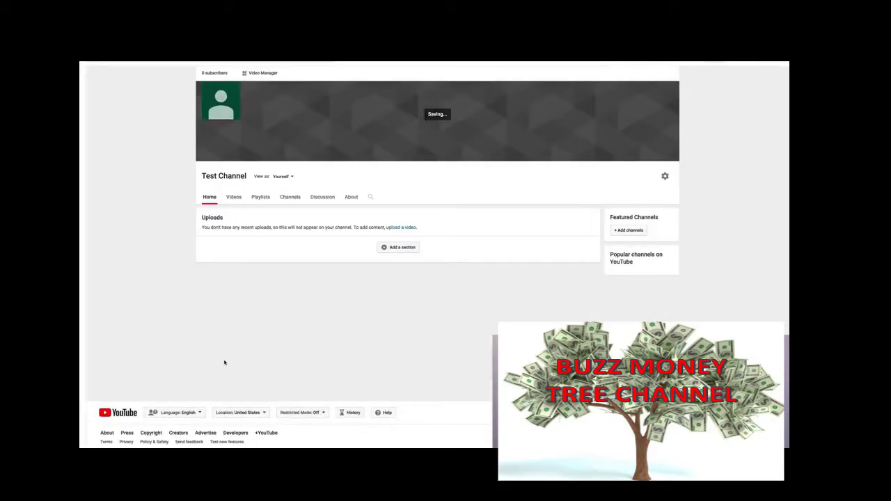
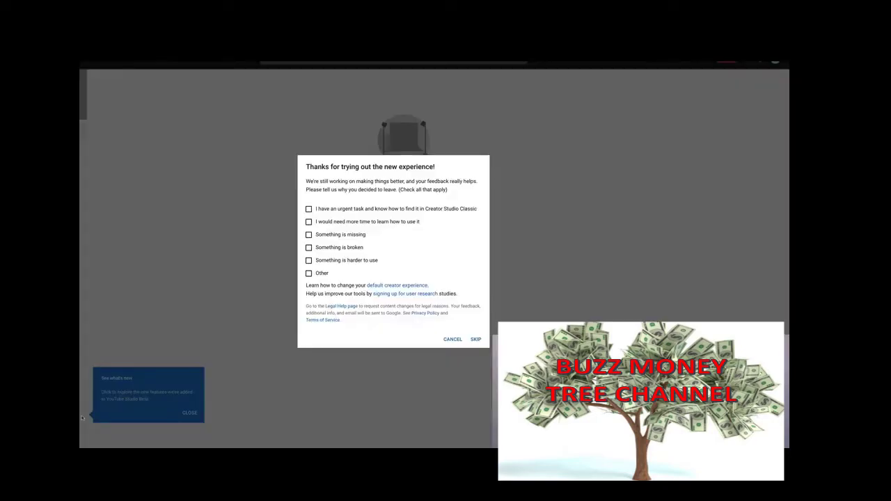
Skip the feedback survey to enter Creator Studio Classic and open the channel's upload defaults.
left_click(478, 340)
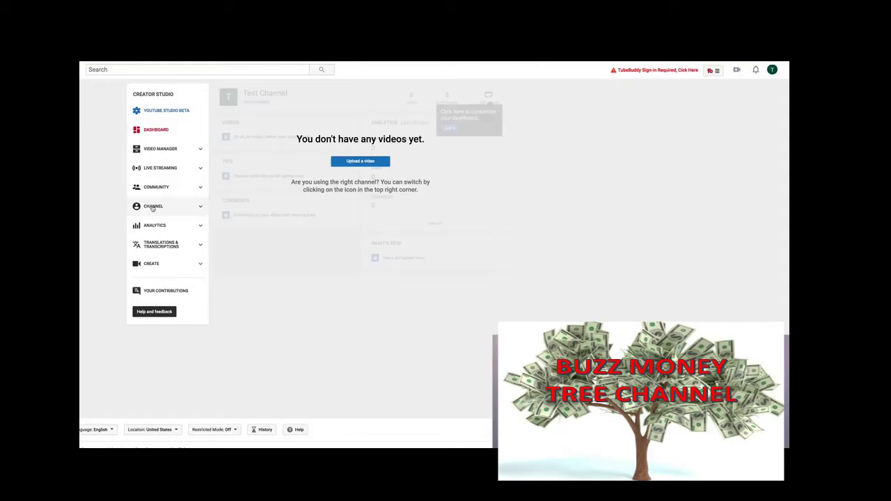
left_click(153, 207)
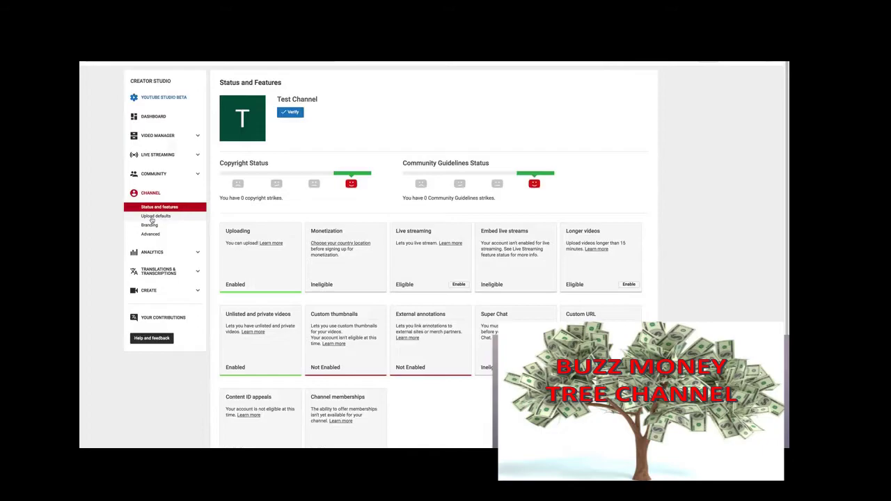
left_click(152, 217)
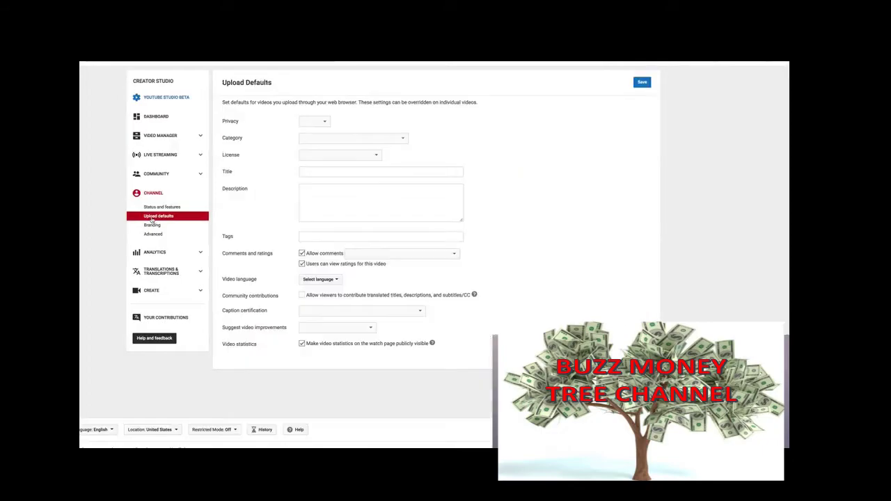
Set the default upload tags to basketball, lebron james and kobe bryant.
left_click(323, 237)
type("basketba")
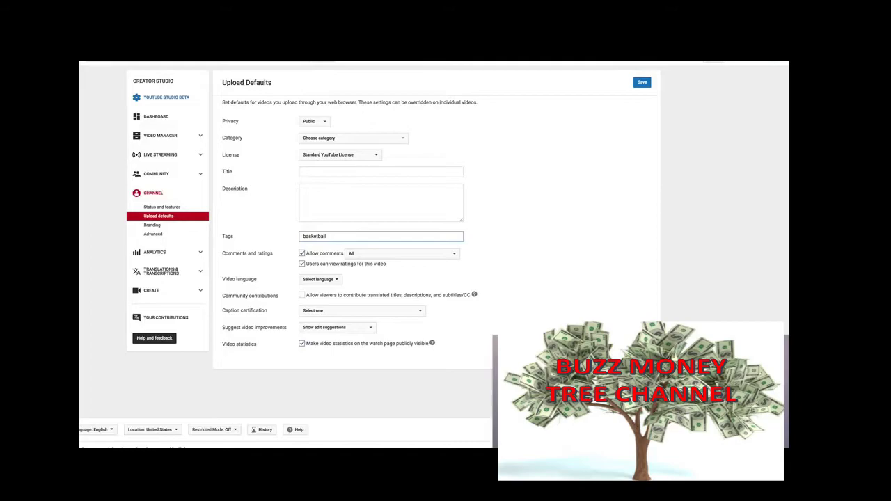
type("ll, lebron james, kobe bryant,")
left_click(235, 201)
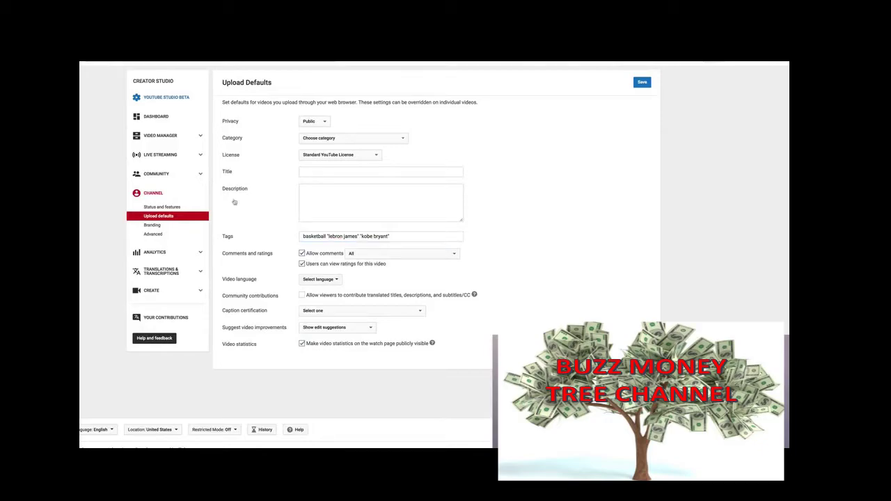
In the channel's advanced settings, set the country to United States.
left_click(154, 234)
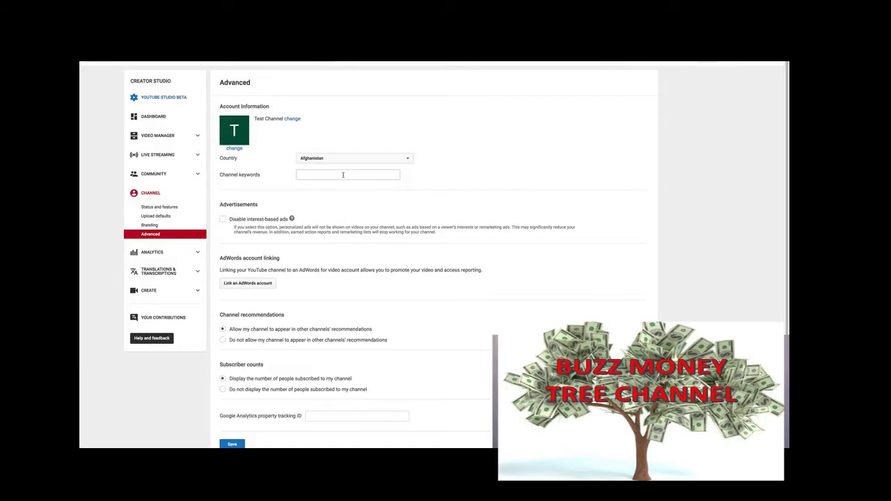
left_click(368, 162)
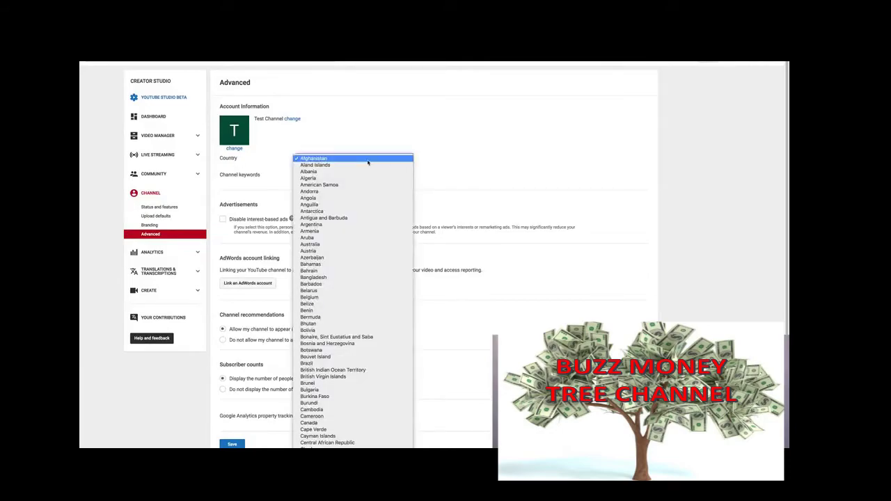
scroll(357, 278, "down", 10)
scroll(357, 278, "down", 12)
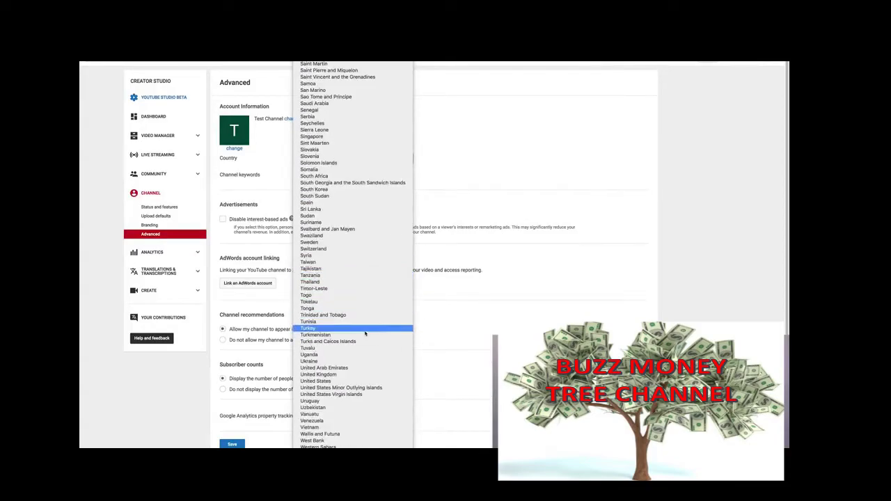
left_click(371, 382)
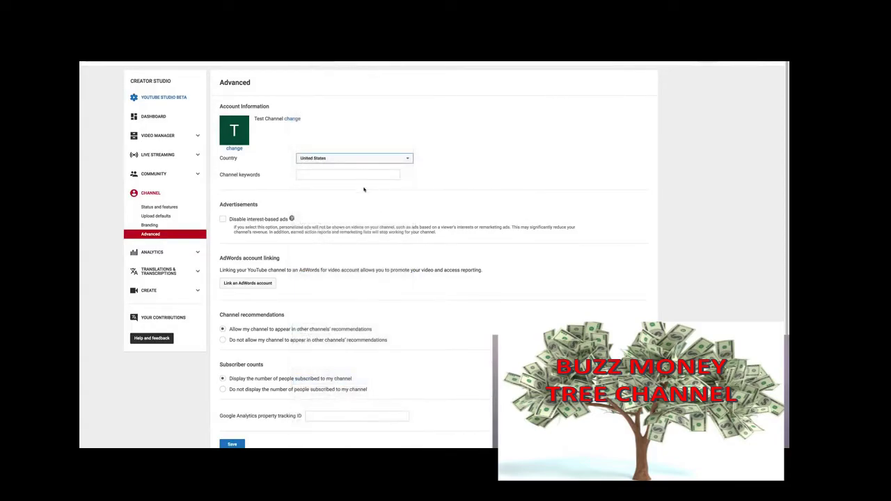
Fill the channel keywords with the suggested entry basketball, lebron james, kobe bryant.
left_click(350, 174)
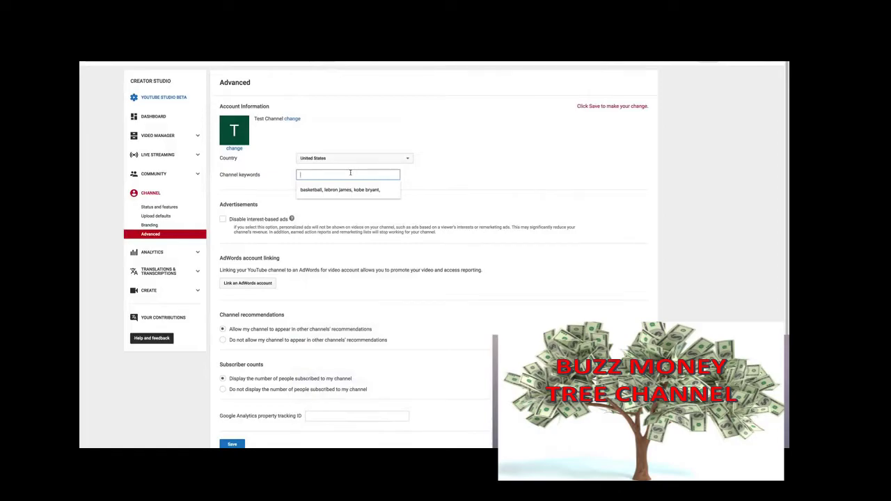
key("Down")
key("Return")
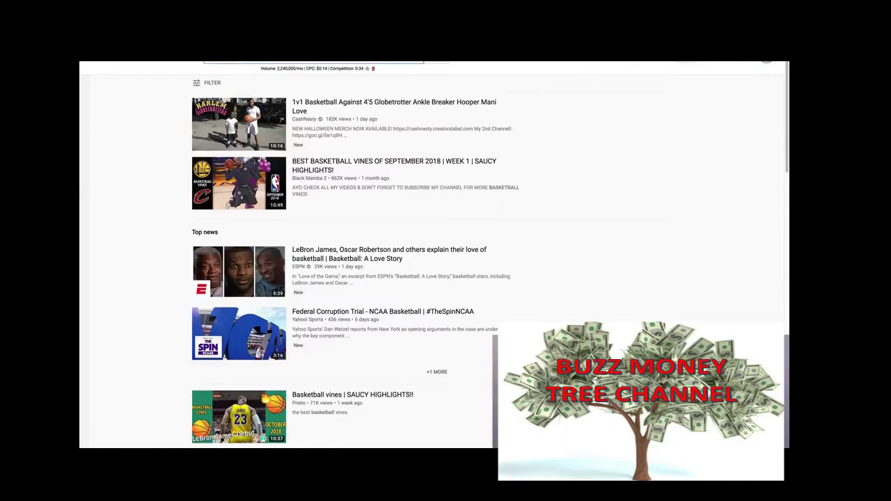
Search YouTube for basketball drills, filter the results to channels, and compare the channels' subscriber counts.
type("drills")
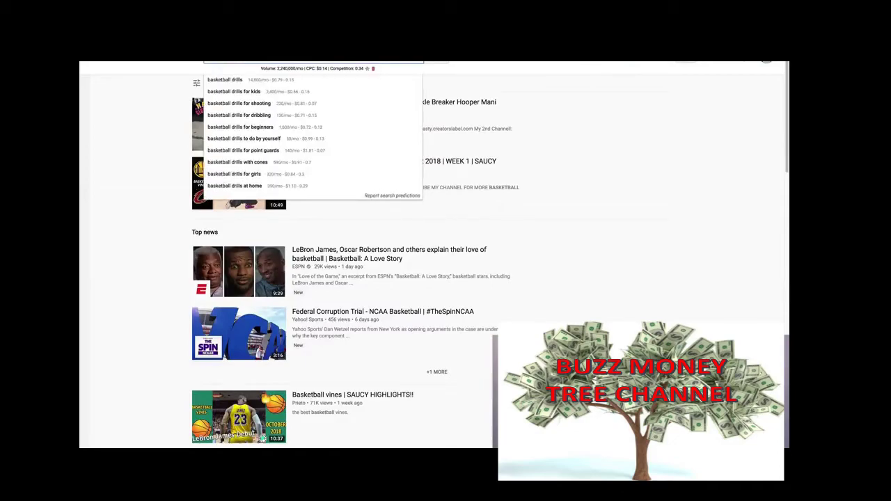
key("Return")
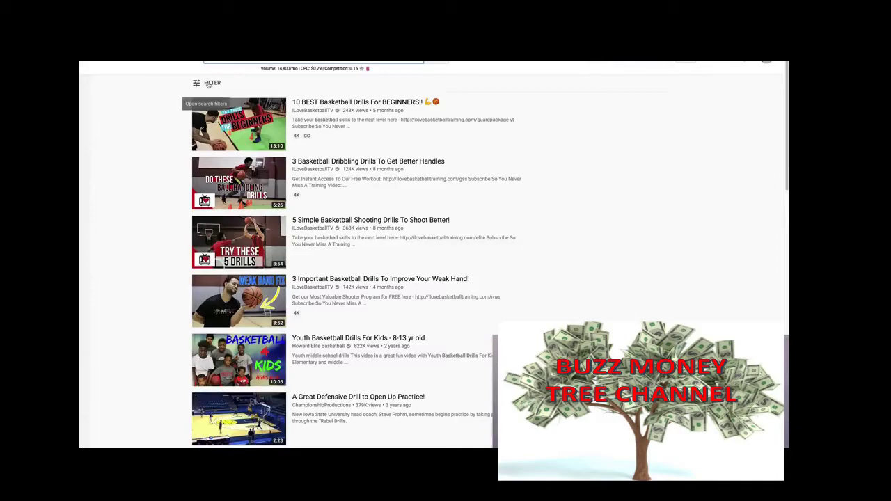
left_click(209, 84)
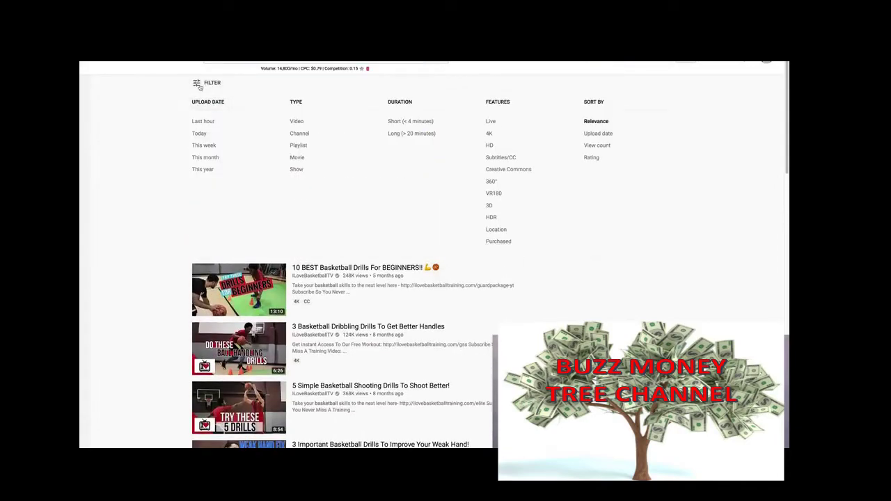
left_click(299, 133)
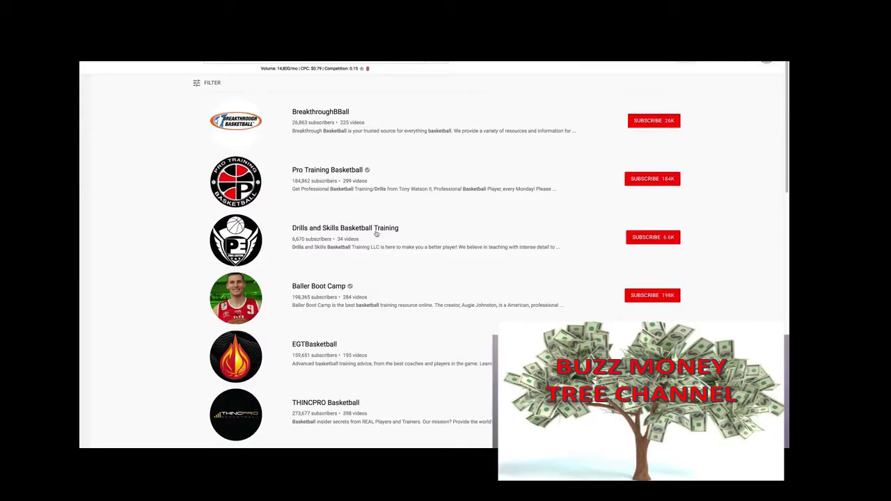
scroll(339, 274, "down", 1)
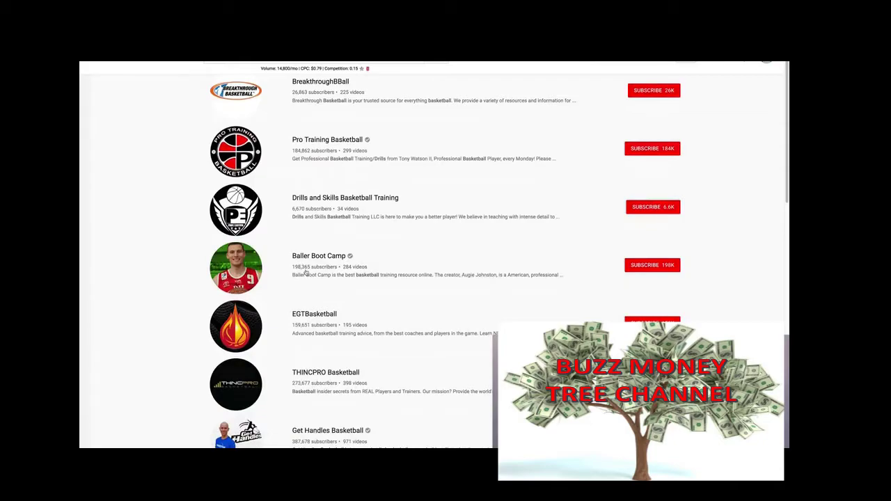
scroll(305, 271, "down", 4)
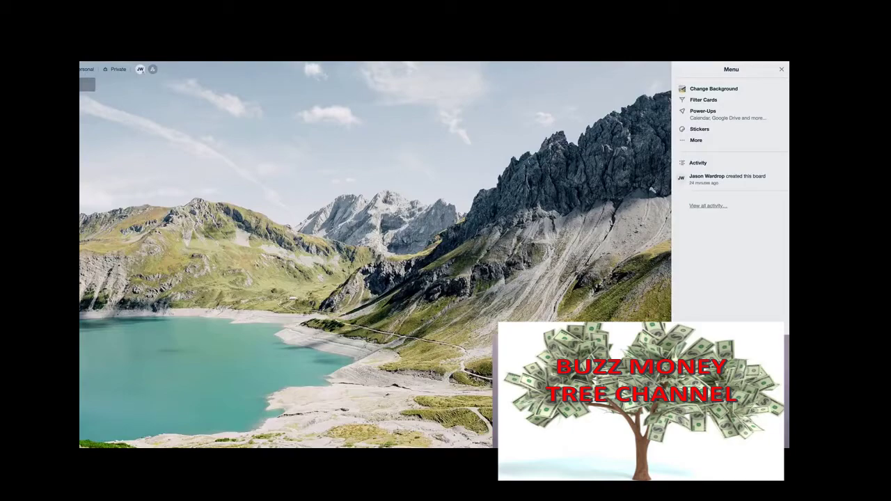
On the Trello board, create a Top Channels list with the cards ILOVE BASKETBALL TV and Baller Boot Camp.
left_click(87, 84)
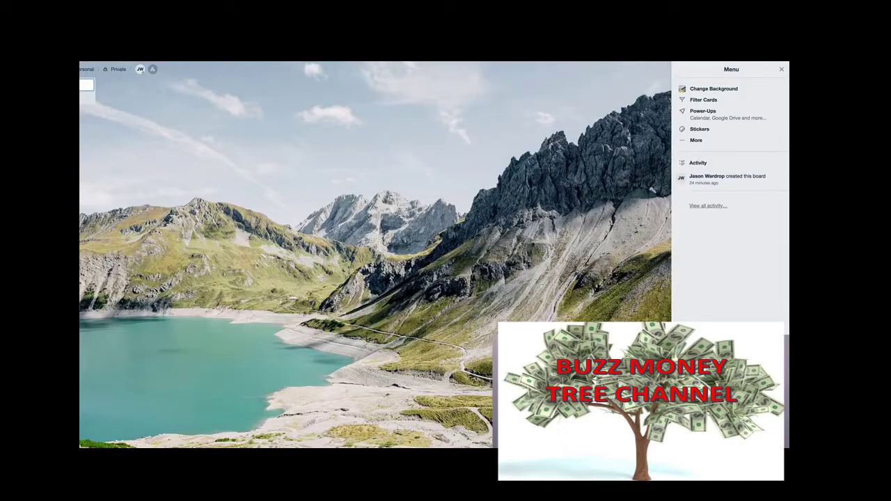
key("Return")
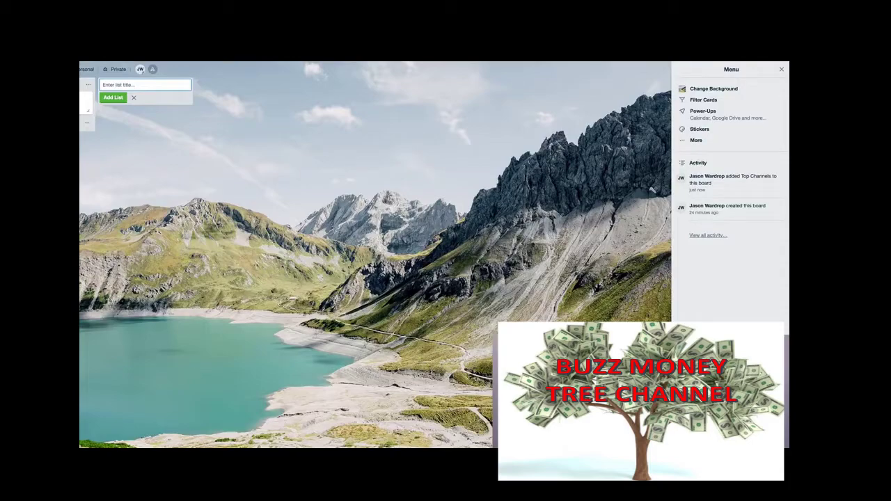
key("Return")
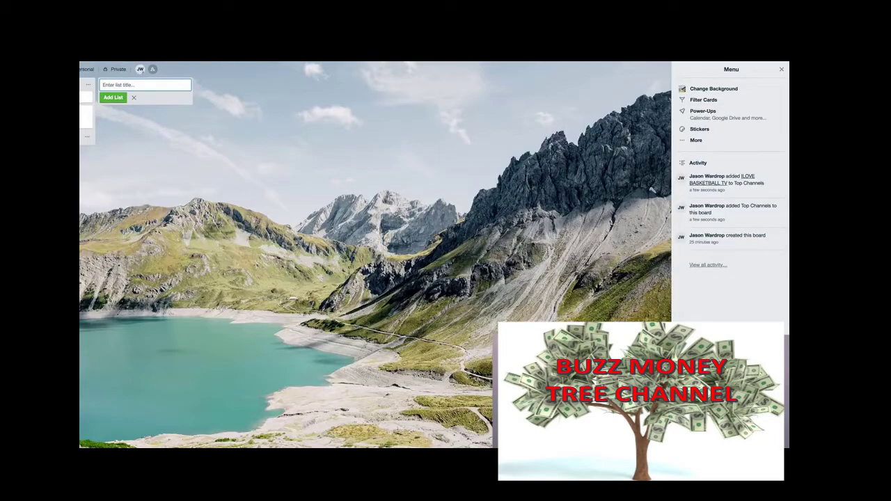
key("Return")
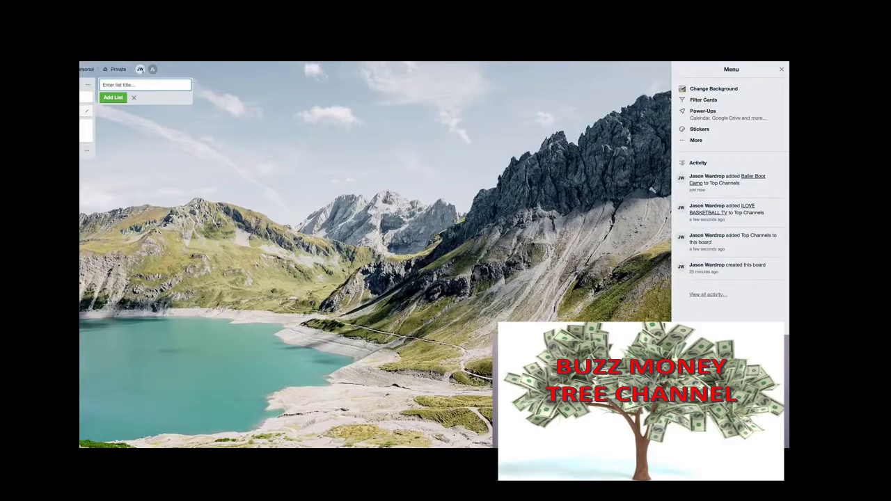